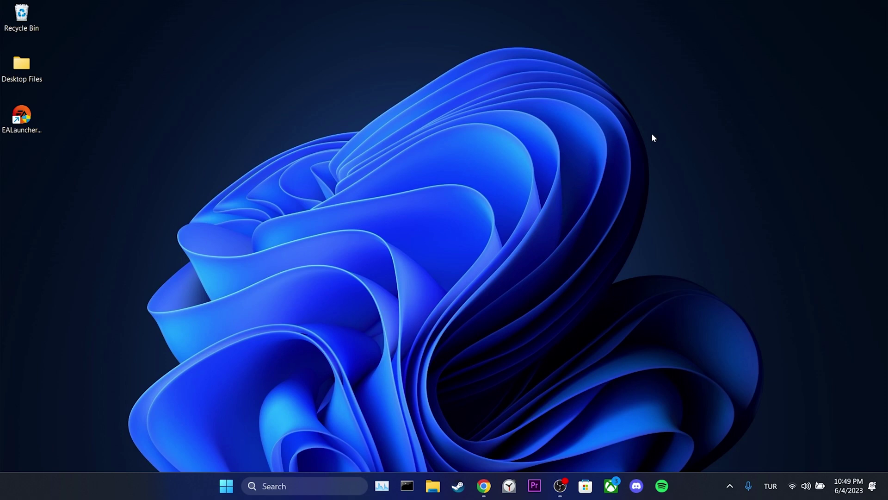
Go from the EALauncher desktop shortcut to its file location in the EA Desktop folder
click(21, 118)
right_click(21, 118)
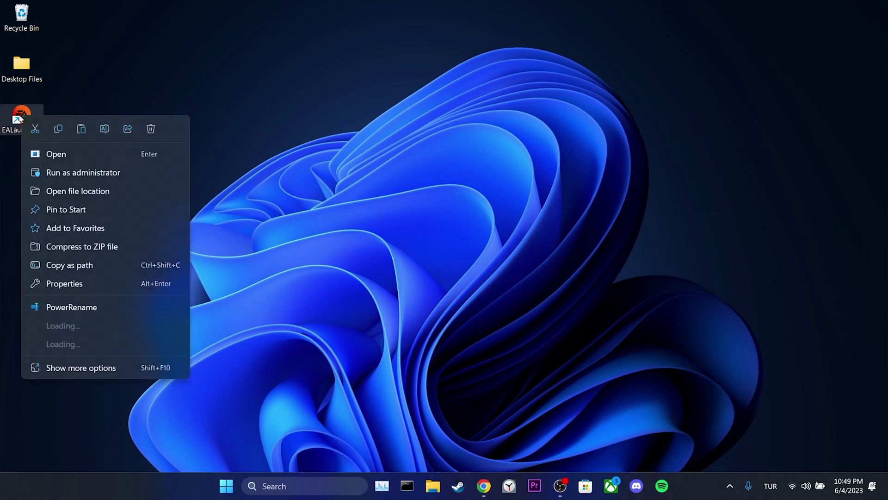
click(60, 191)
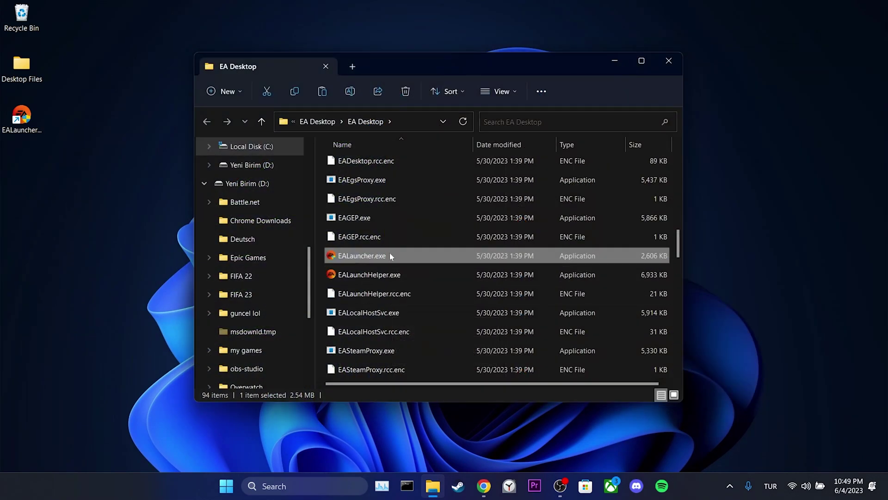
Make EALauncher.exe always run as an administrator via its Compatibility properties
right_click(354, 258)
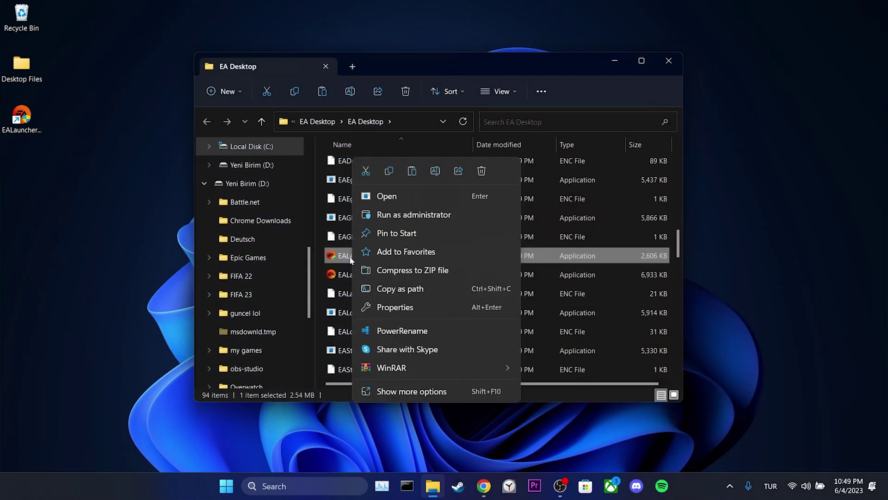
click(391, 307)
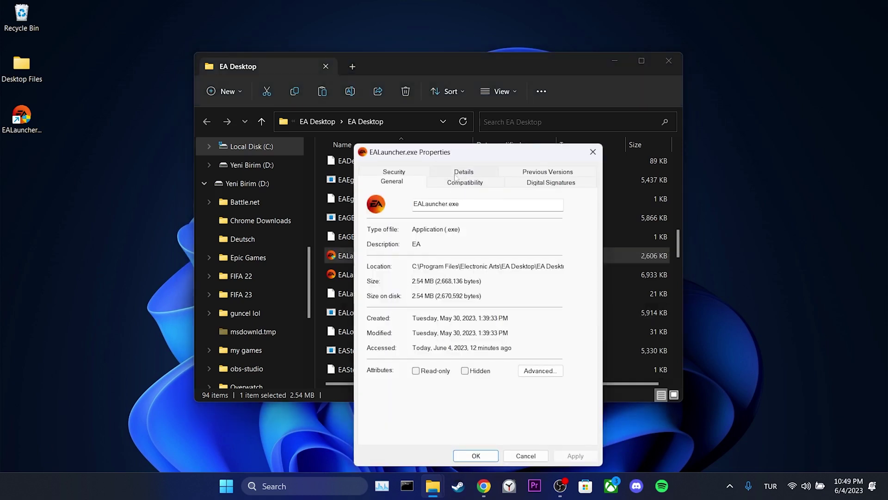
click(463, 186)
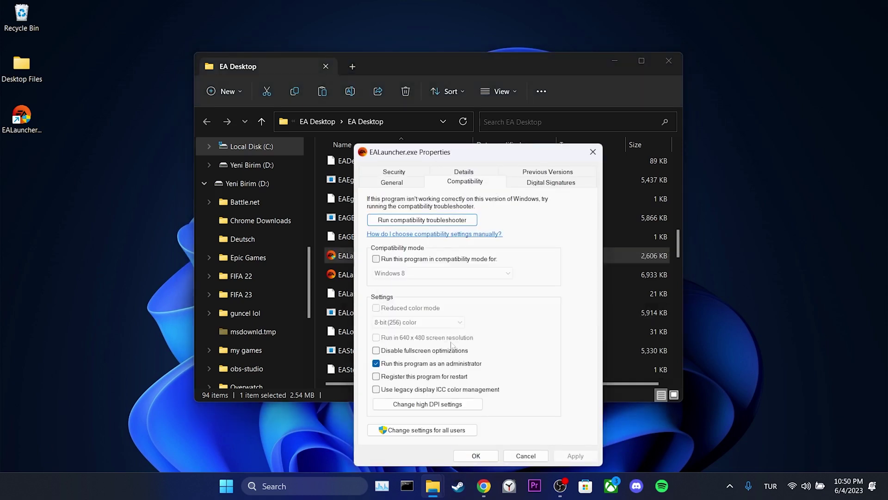
click(376, 364)
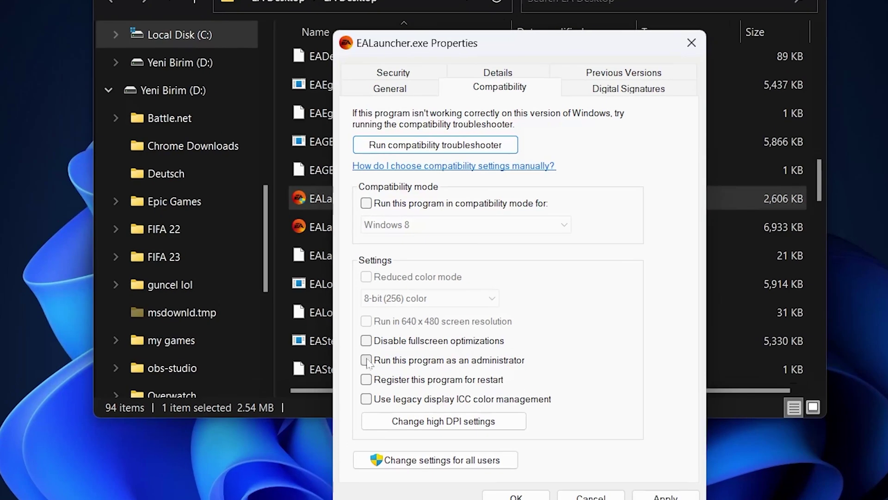
click(367, 361)
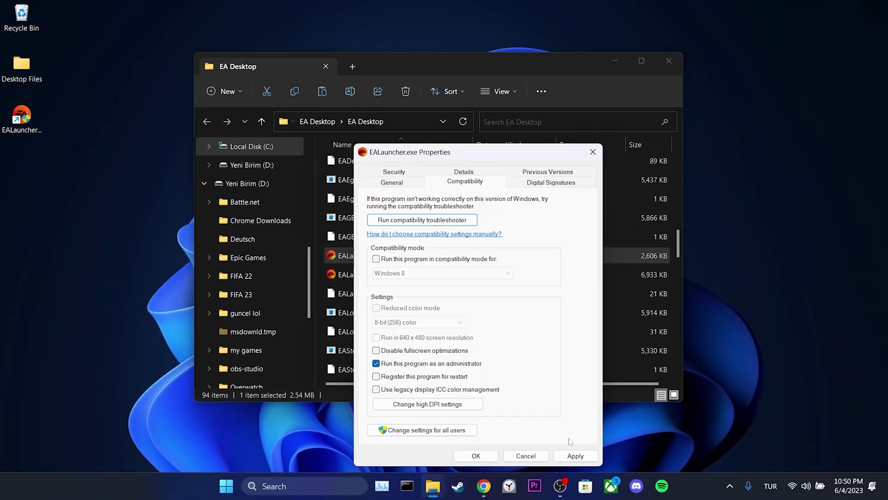
click(574, 456)
click(493, 457)
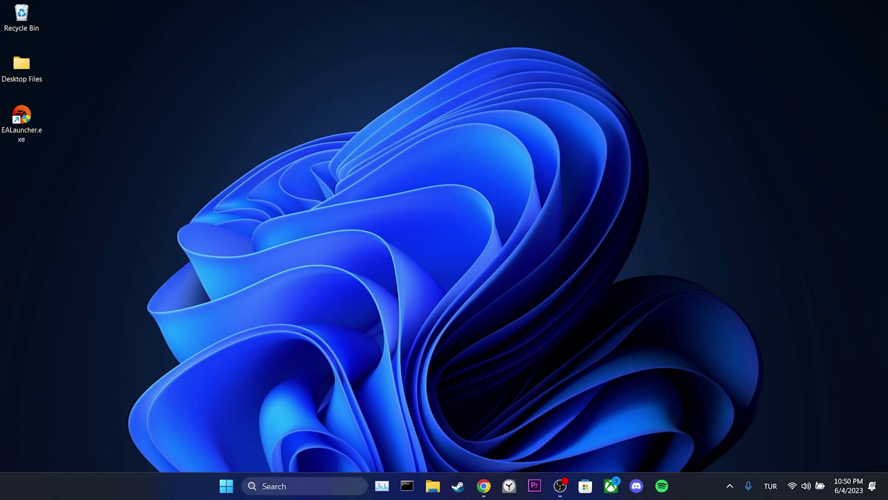
Open %localappdata% in File Explorer through the Run dialog
key(super+s)
text(run)
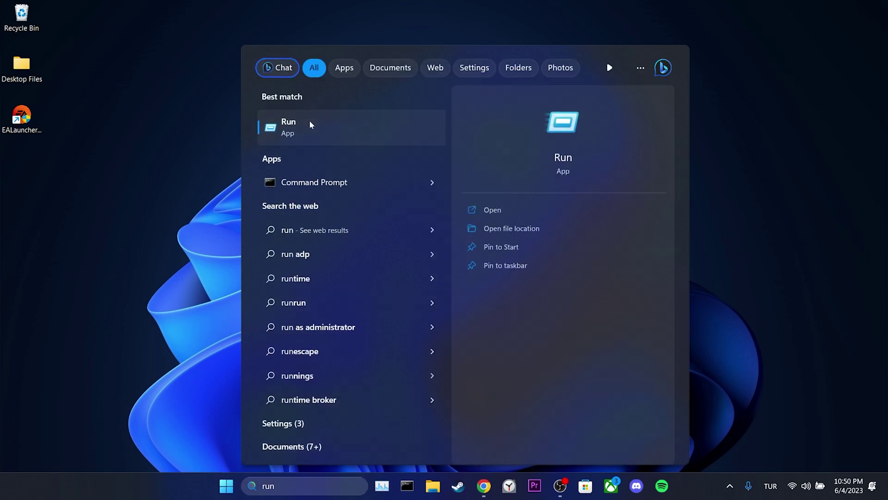
click(310, 125)
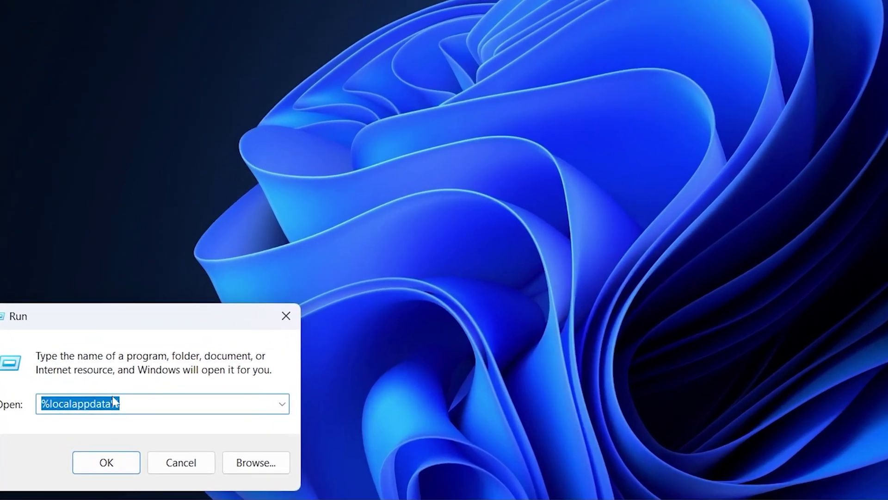
click(105, 463)
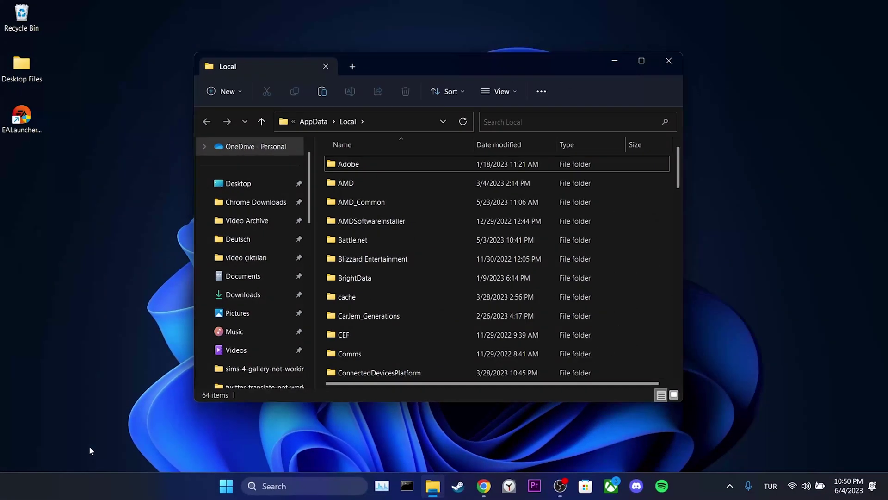
Maximize Explorer and try deleting the Electronic Arts folder in AppData\Local
key(super+Up)
text(e)
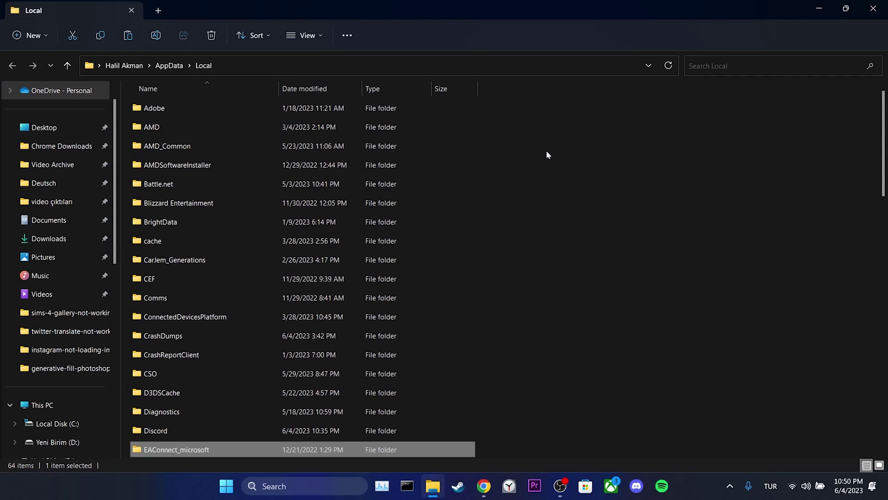
scroll(542, 161, down, 5)
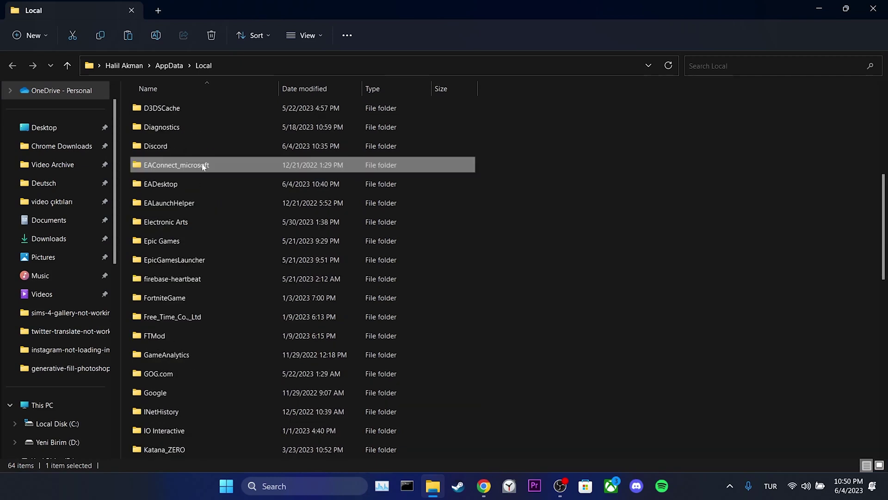
click(186, 185)
click(200, 205)
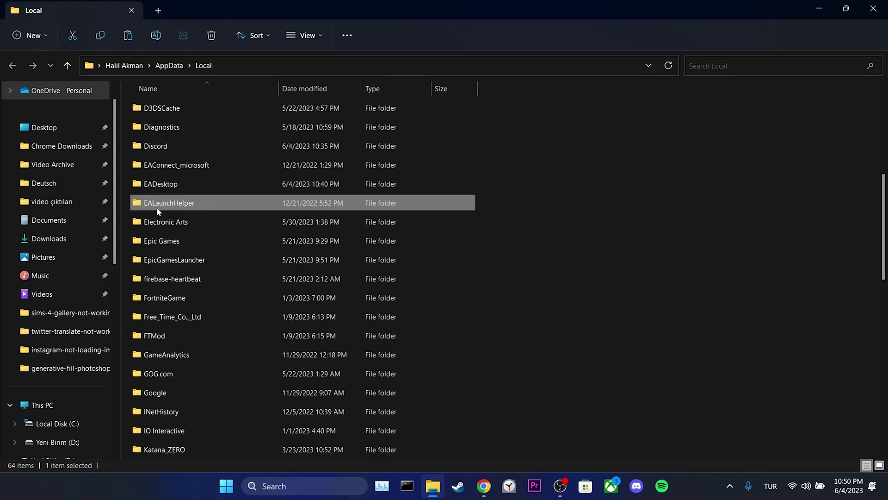
click(183, 224)
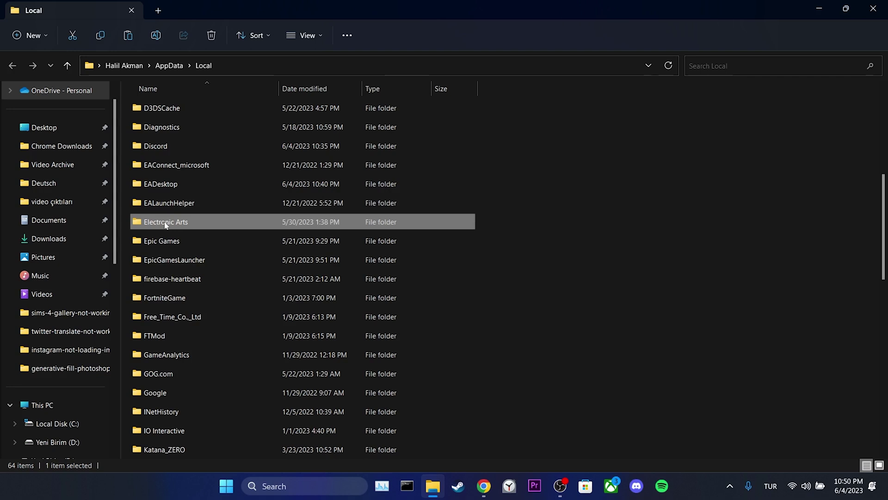
right_click(166, 225)
click(276, 173)
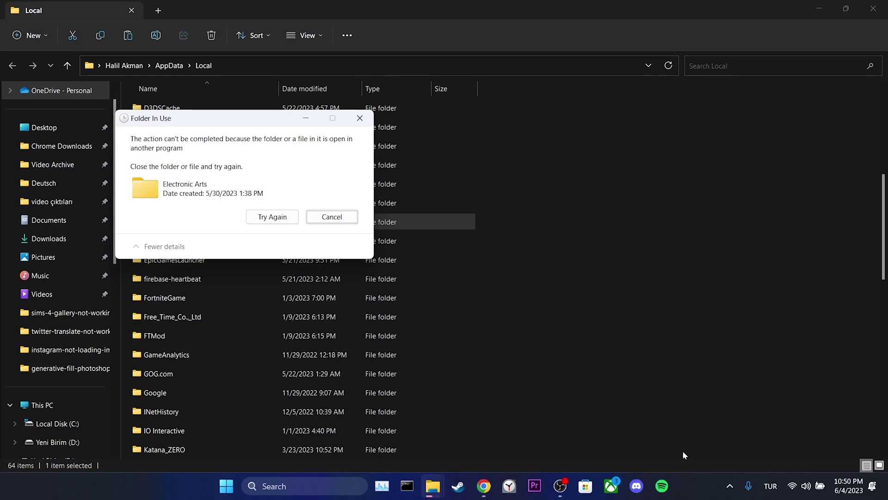
Quit the EA app from the system tray and dismiss the Folder In Use warning
click(728, 485)
right_click(763, 452)
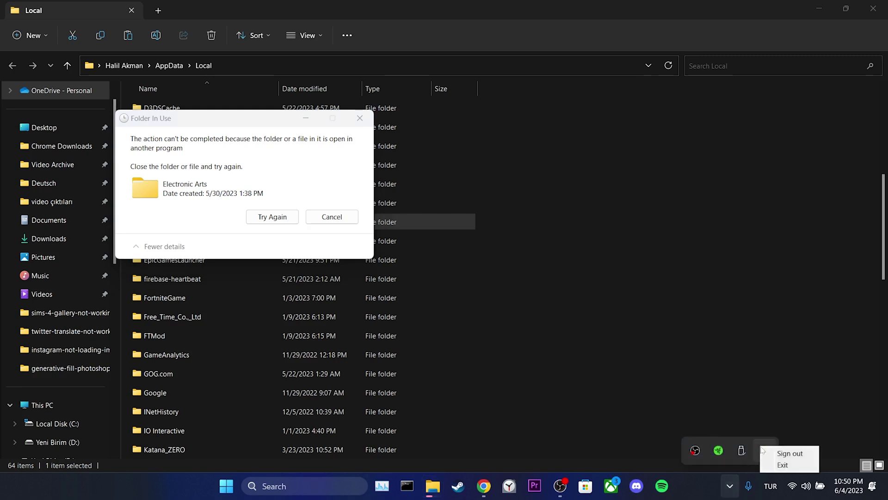
click(779, 465)
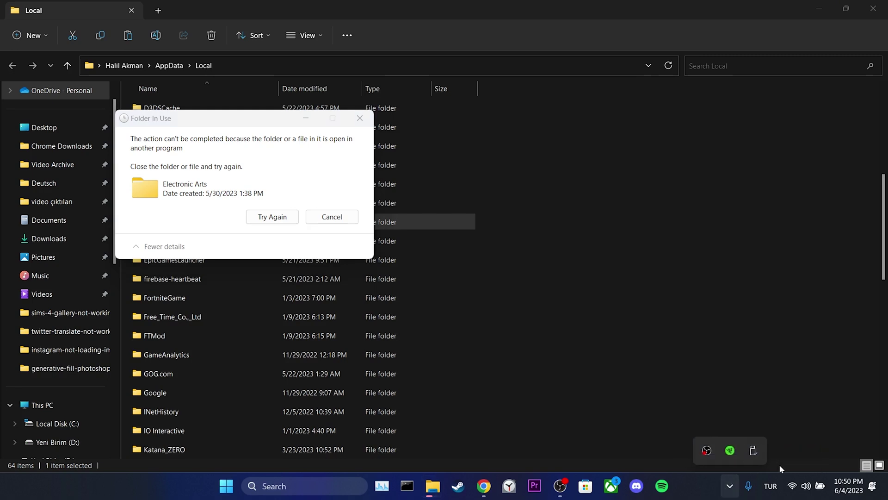
click(347, 219)
Delete the Electronic Arts, EALaunchHelper, EADesktop and EAConnect_microsoft folders, then close Explorer
right_click(203, 225)
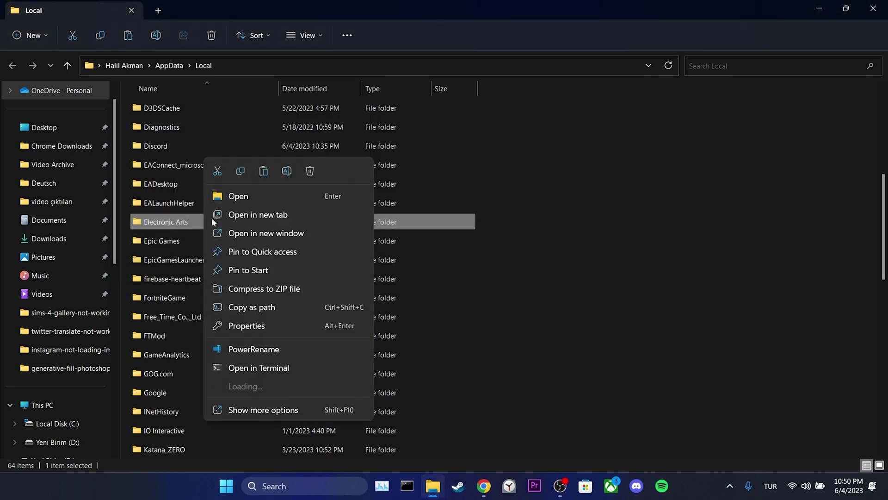
click(305, 181)
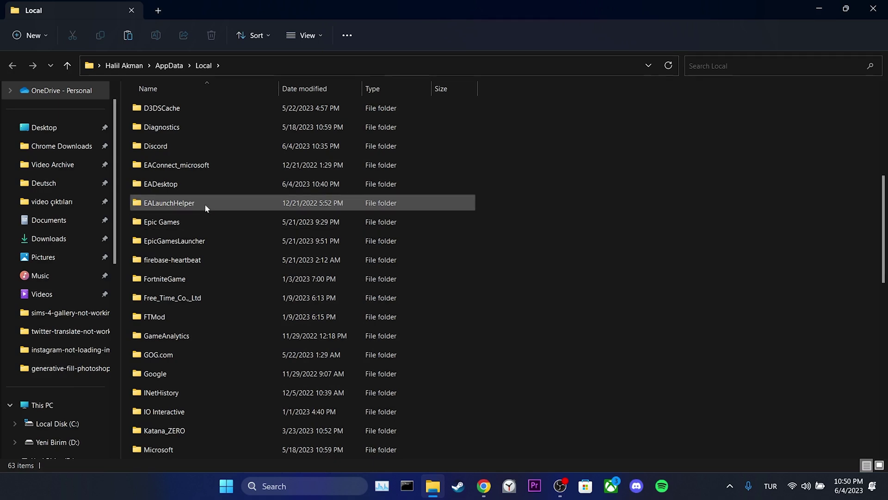
right_click(206, 206)
click(304, 171)
right_click(237, 183)
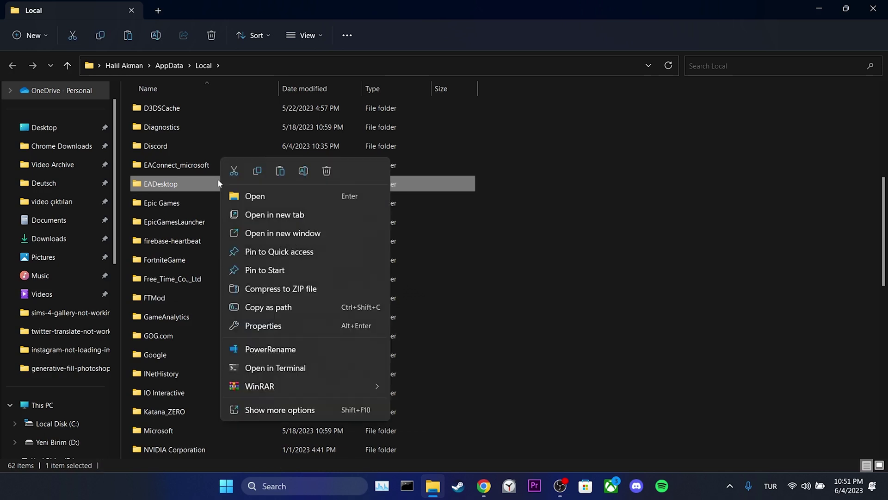
click(317, 171)
click(175, 166)
right_click(175, 165)
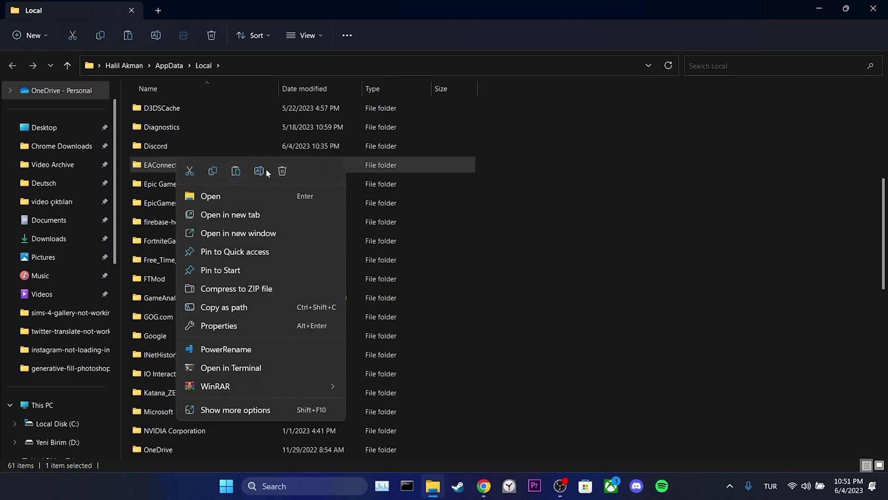
click(281, 171)
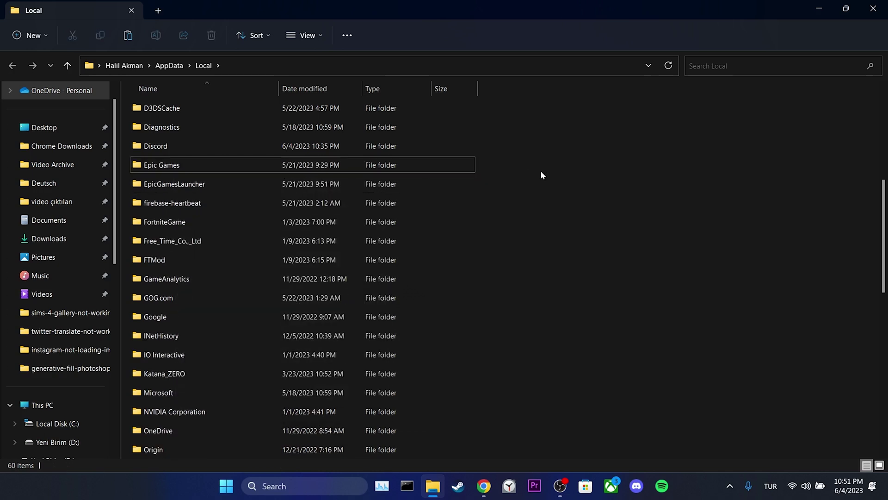
click(873, 9)
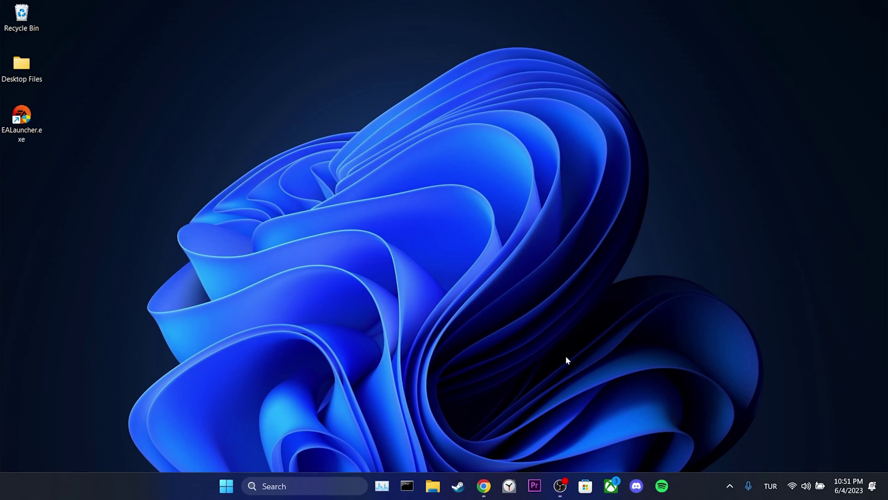
Download dxwebsetup.exe from Microsoft's DirectX End-User Runtime Web Installer page
click(483, 485)
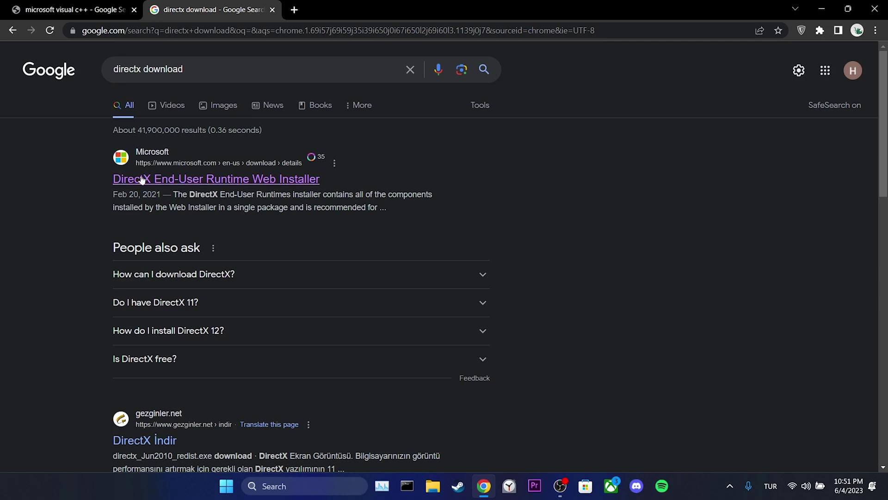
click(190, 179)
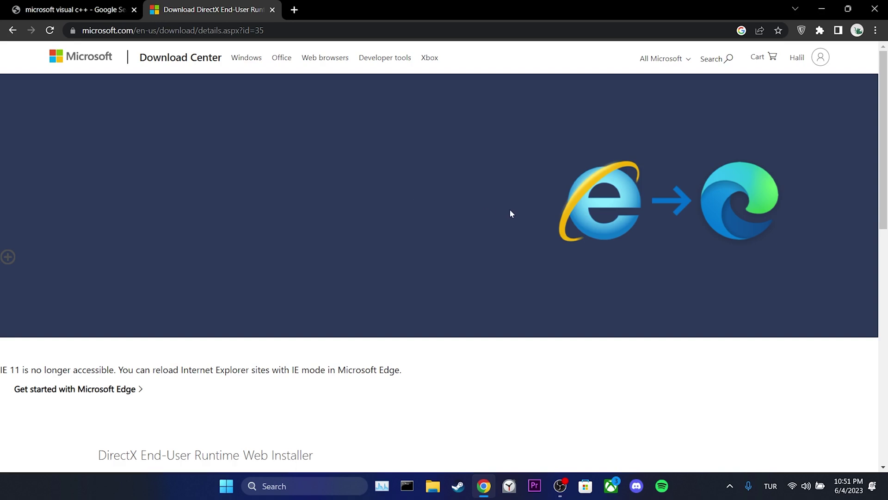
scroll(548, 230, down, 5)
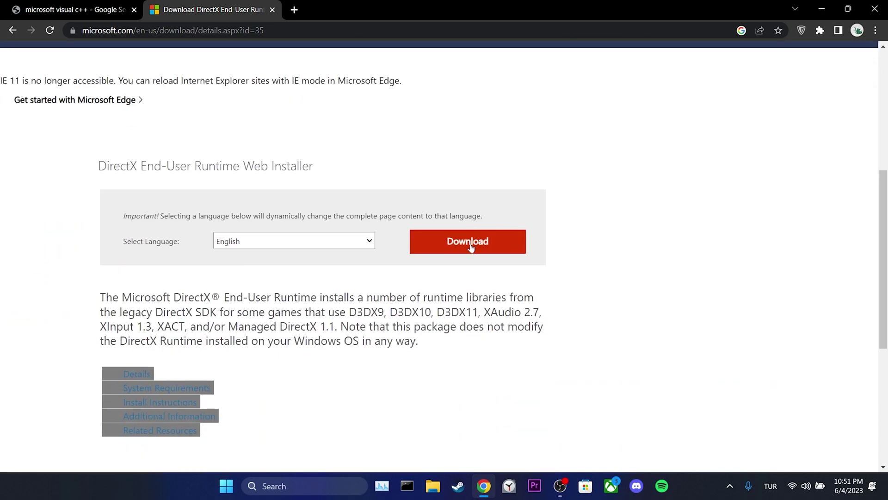
click(477, 245)
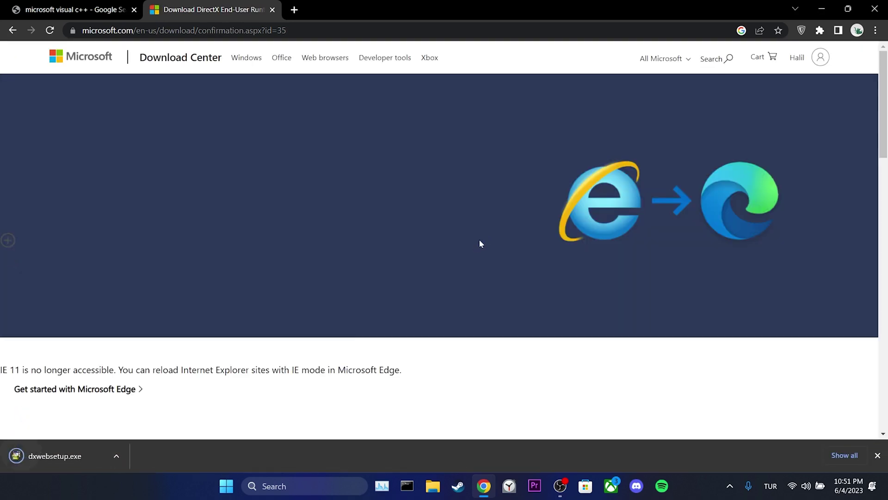
Download the X64 VC_redist.x64.exe from Microsoft's latest supported Visual C++ Redistributable page
click(75, 9)
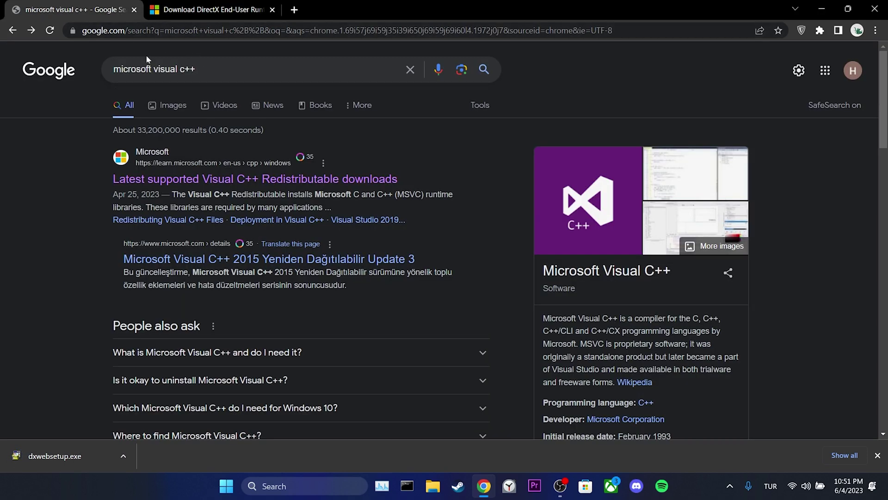
click(179, 181)
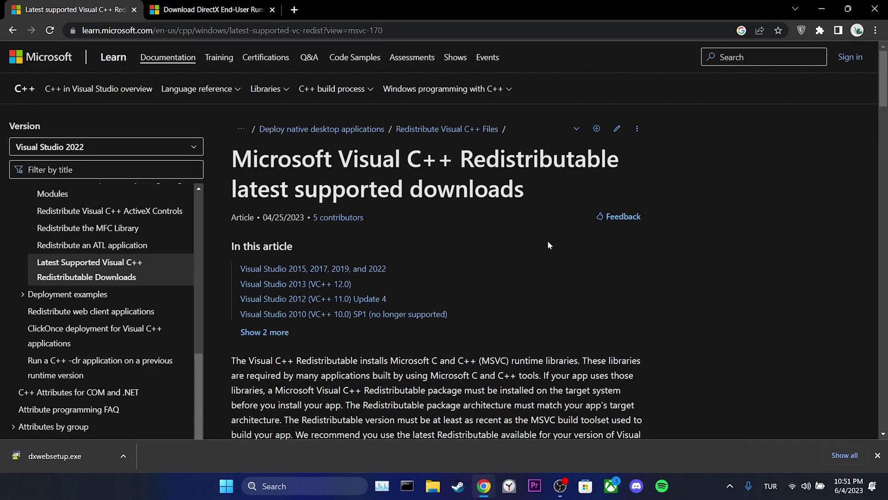
scroll(548, 245, down, 10)
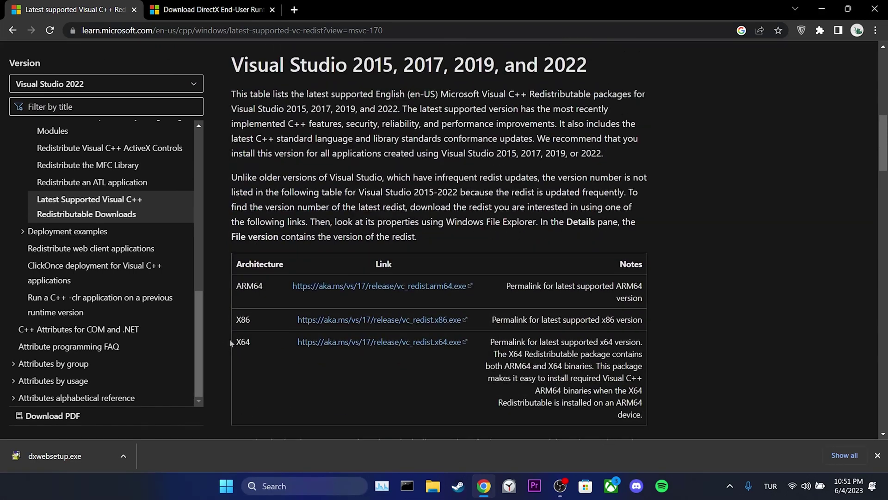
click(367, 343)
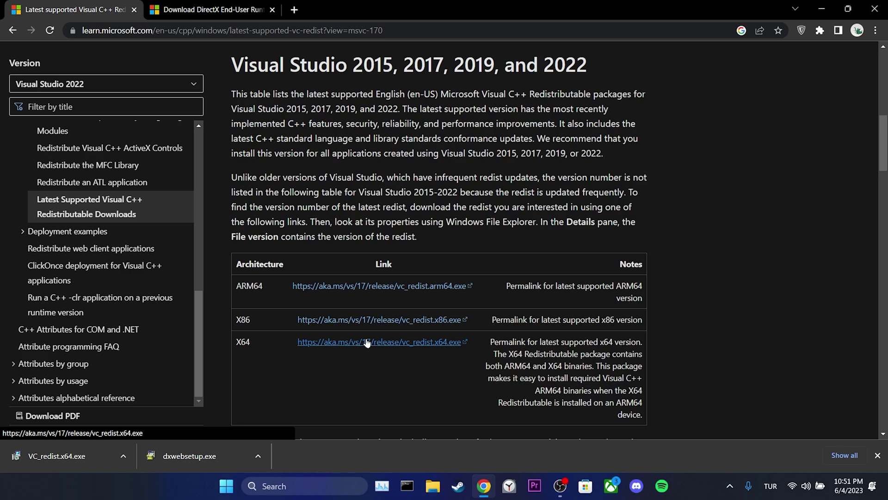
Run dxwebsetup.exe, accepting the license and declining the Bing Bar, through to Finish
click(188, 456)
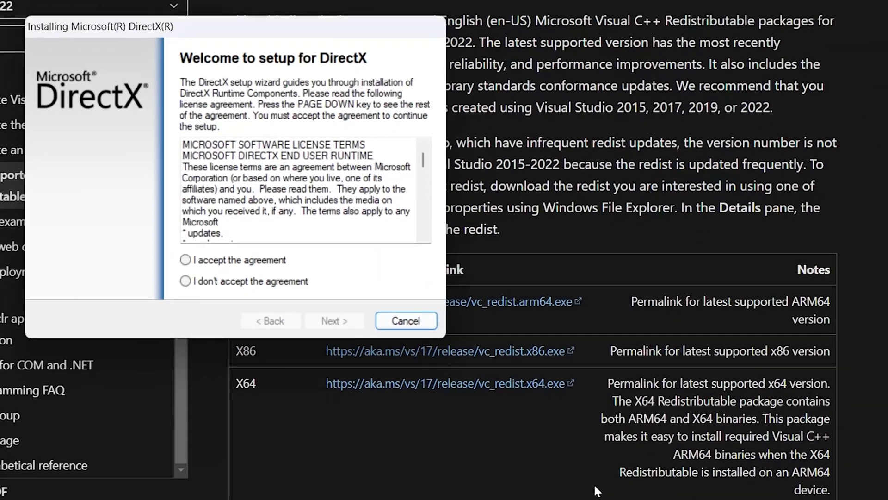
click(194, 261)
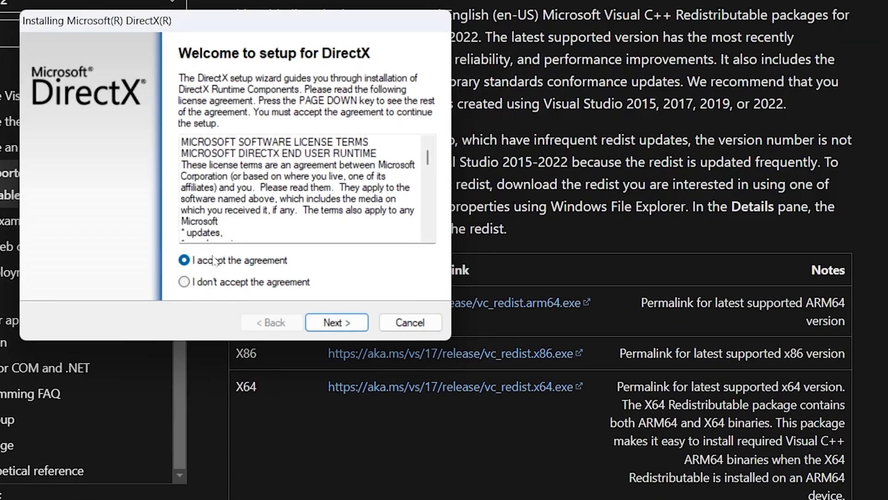
click(342, 322)
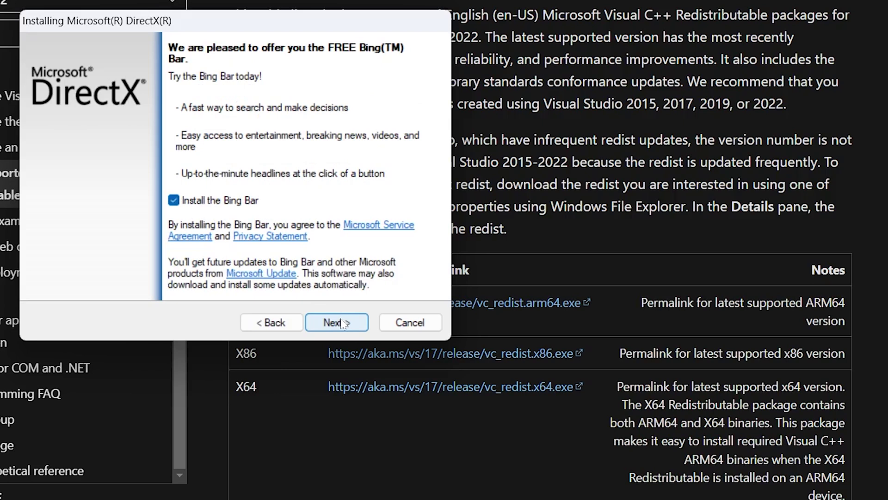
click(174, 201)
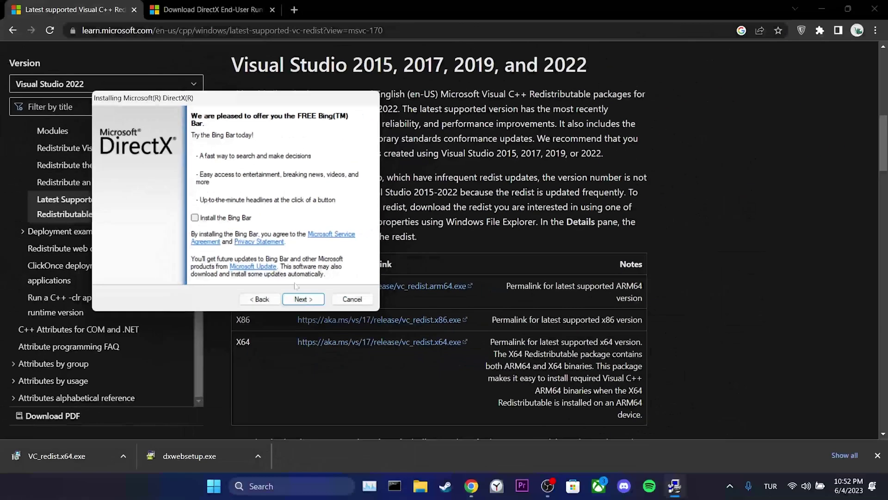
click(312, 299)
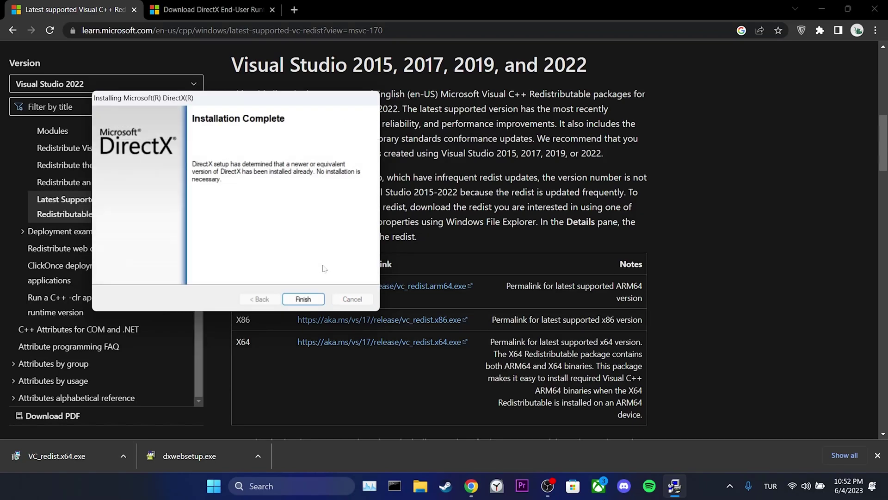
click(304, 298)
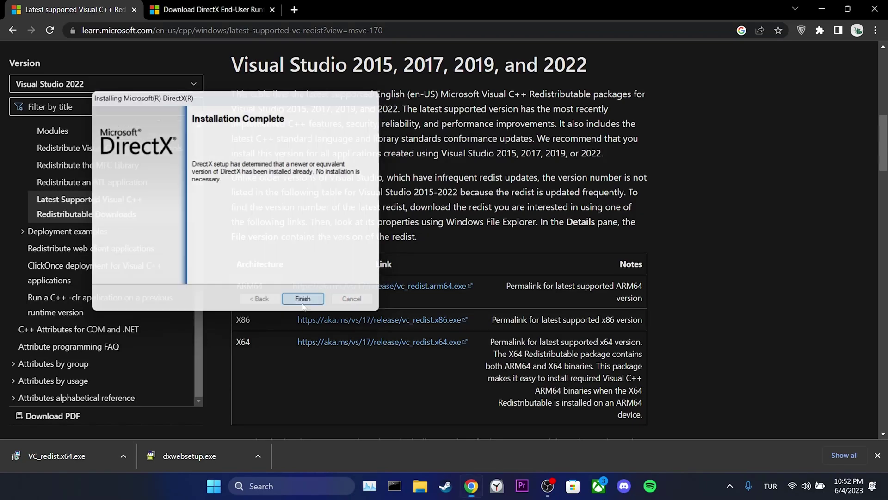
Run VC_redist.x64.exe, accept the license, install version 14.36.32532, and close the installer
click(115, 444)
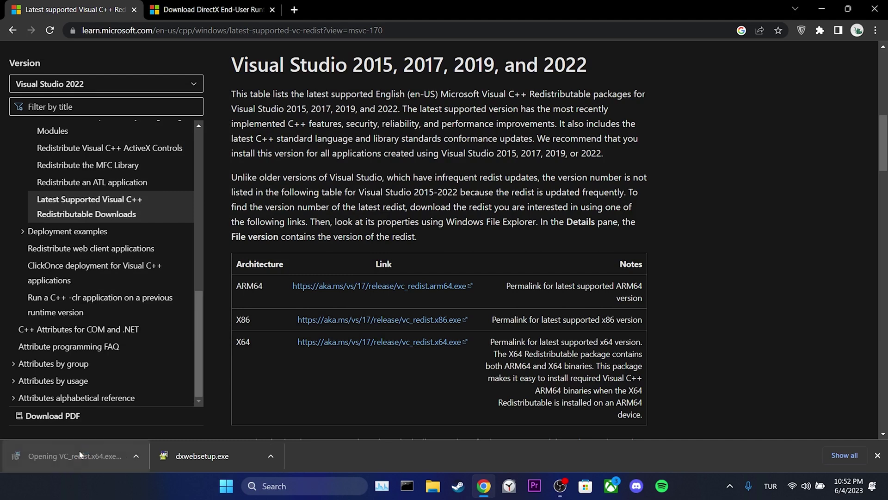
click(479, 255)
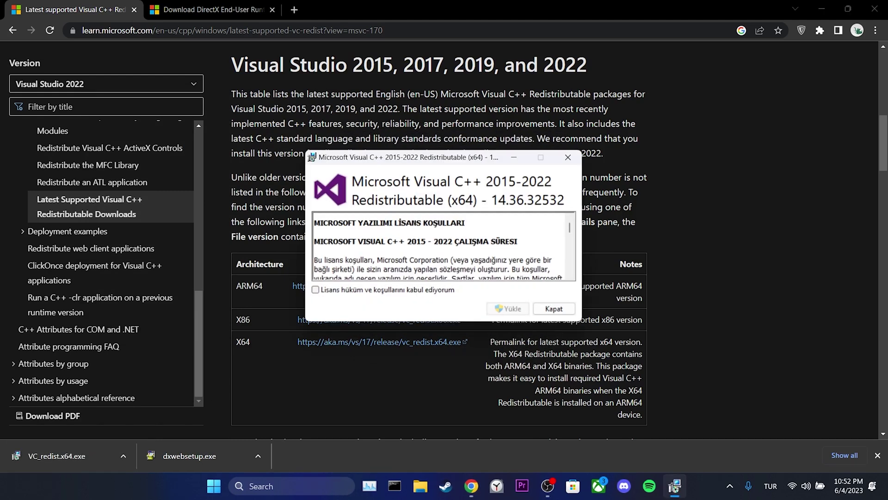
click(316, 290)
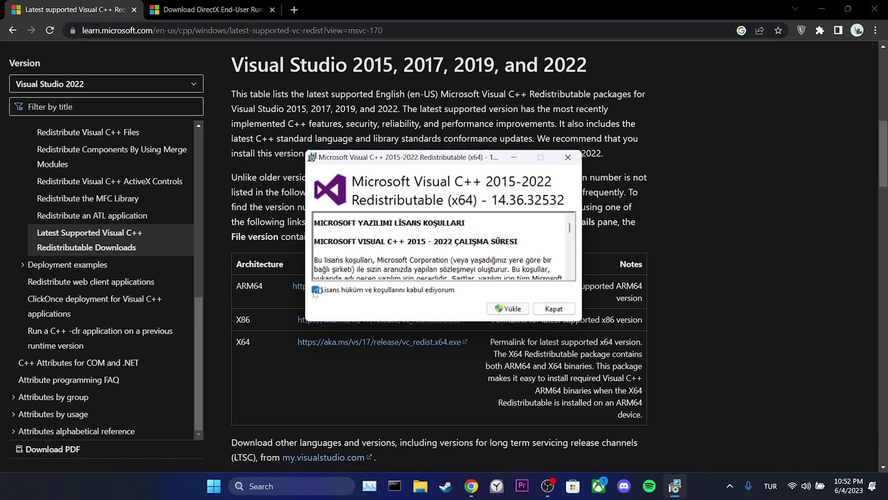
click(509, 309)
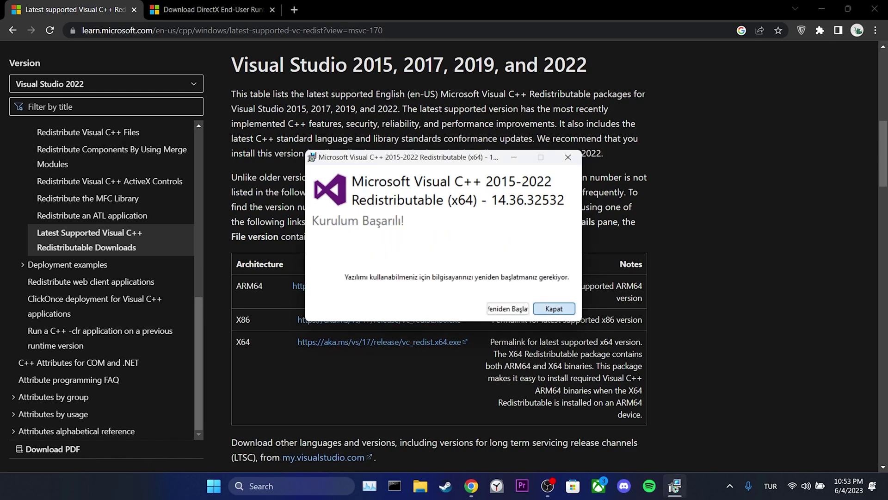
click(554, 309)
Minimize Chrome and choose Restart in the Shut Down Windows dialog
click(821, 9)
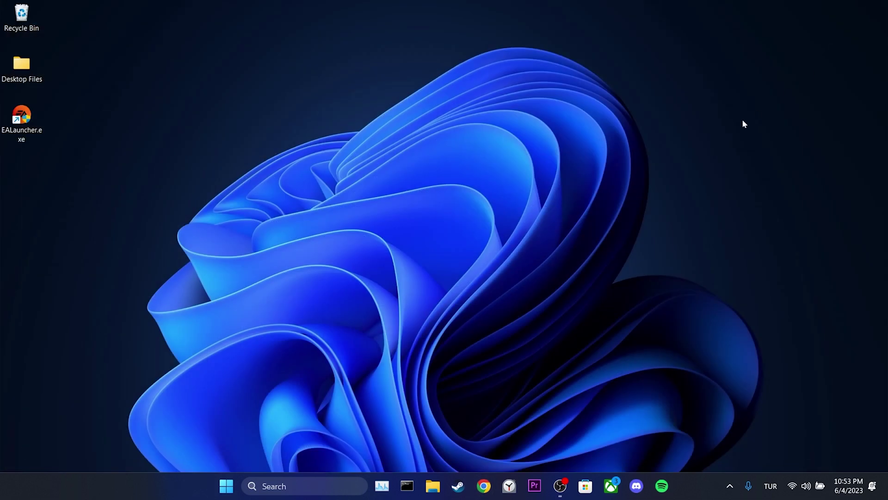
key(alt+F4)
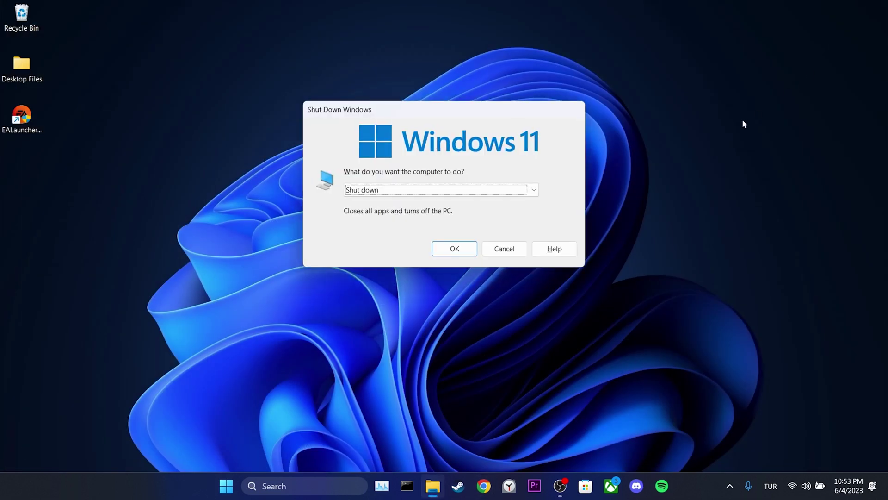
key(Down)
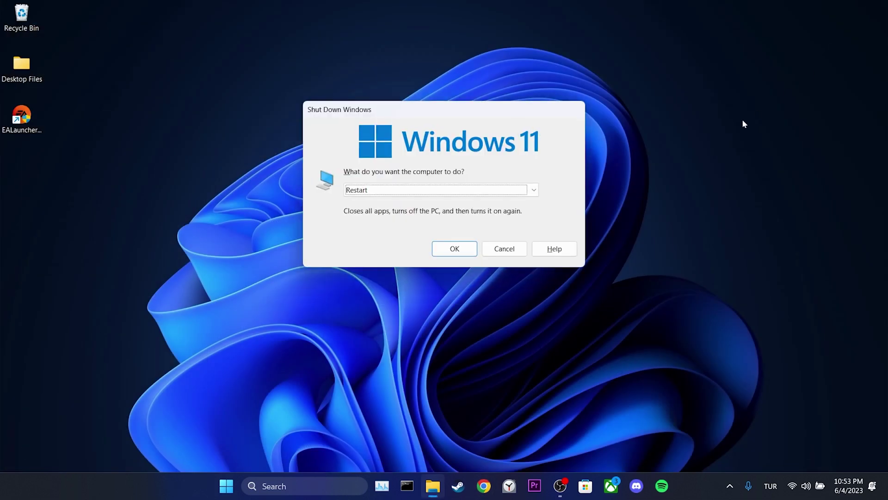
key(Return)
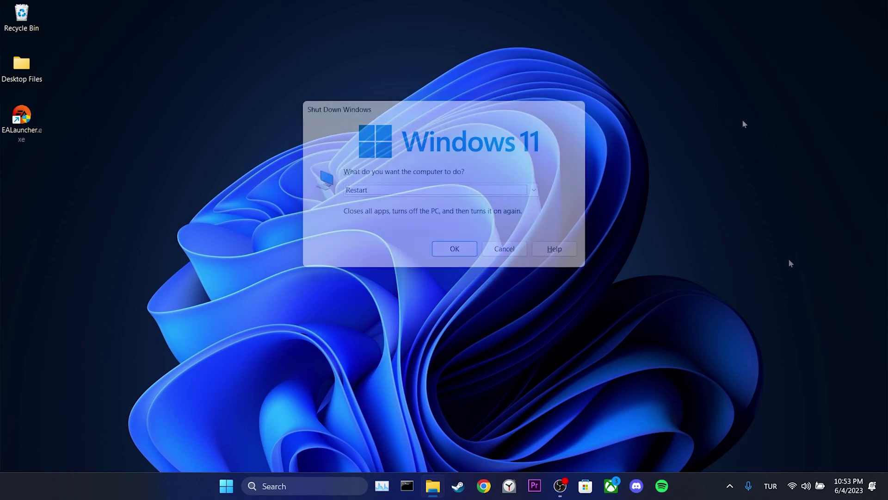